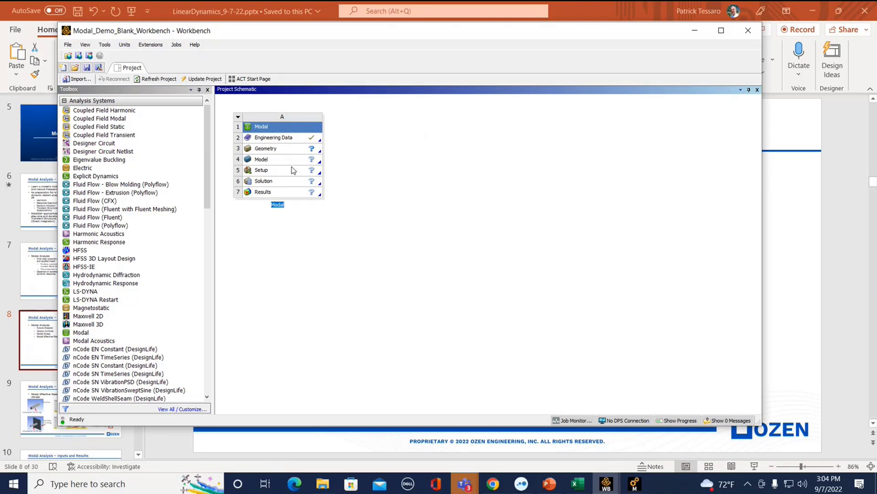
# - Switch from Workbench to the Ansys Mechanical window containing the Modal - Rectangular Bar model
pyautogui.click(694, 32)
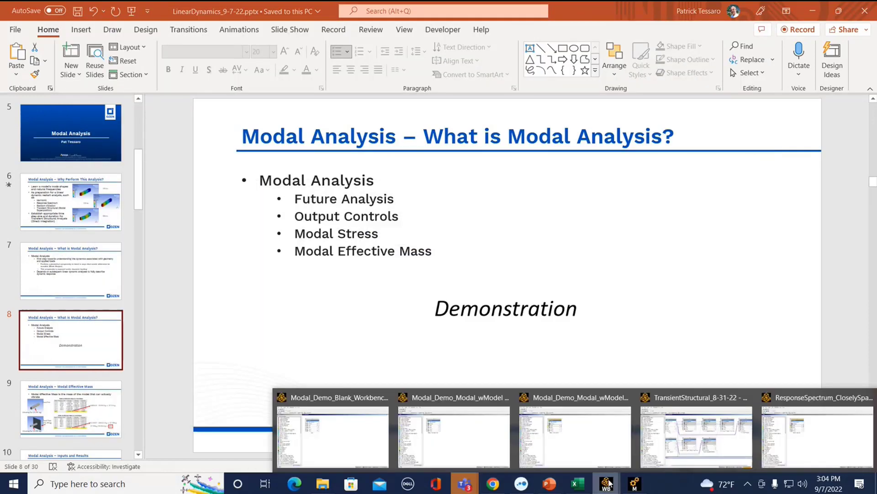
pyautogui.moveTo(635, 488)
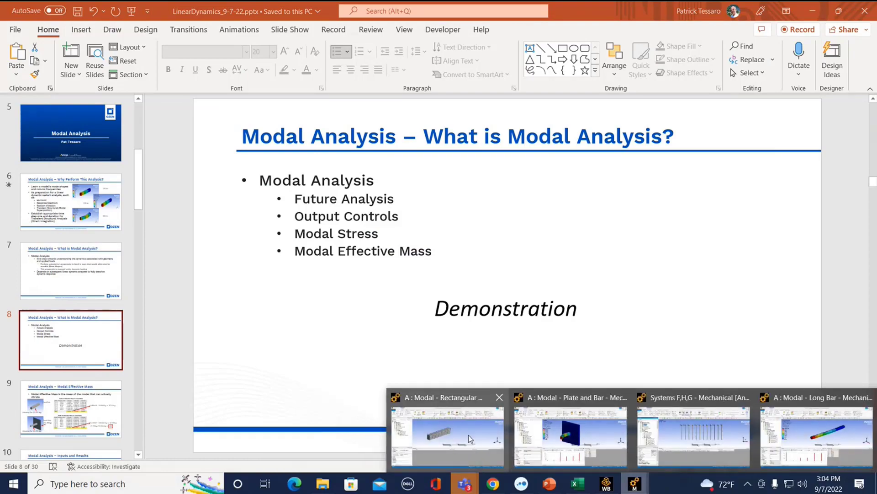
pyautogui.click(461, 455)
pyautogui.moveTo(415, 219); pyautogui.dragTo(434, 221, button='middle')
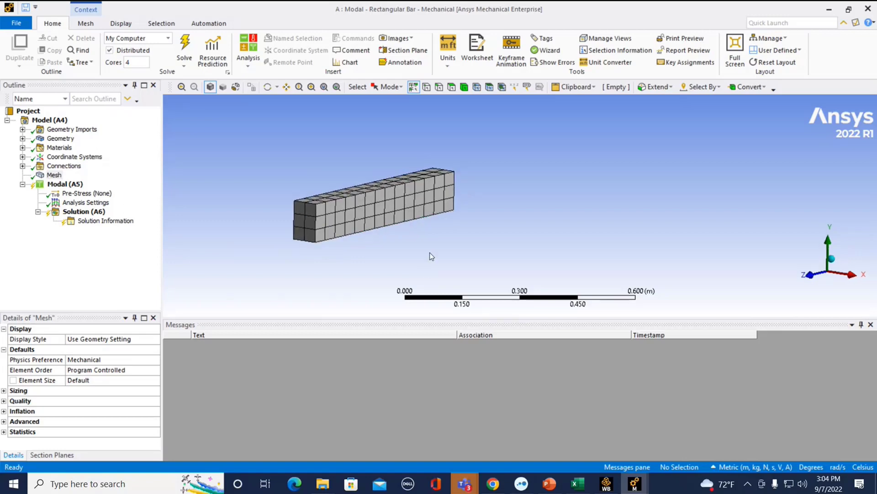
# - Add a fixed support to the end face of the rectangular bar in the modal analysis
pyautogui.moveTo(431, 254); pyautogui.dragTo(283, 249, button='middle')
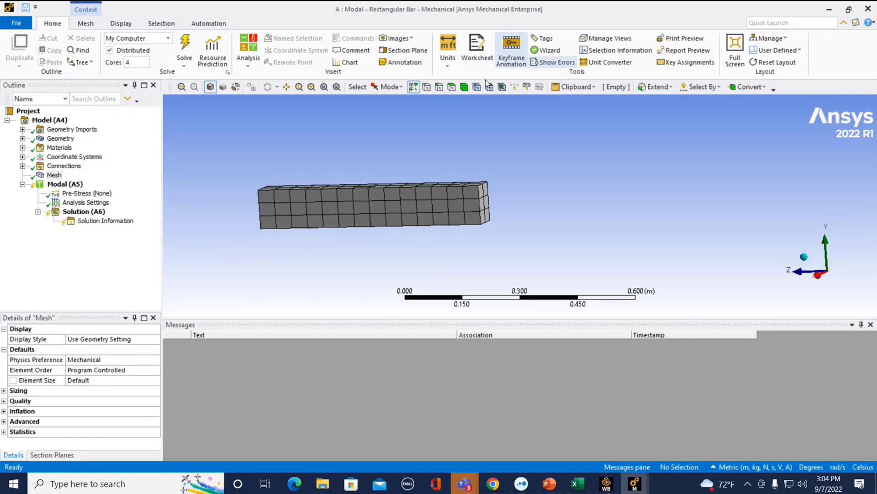
pyautogui.click(452, 87)
pyautogui.click(484, 203)
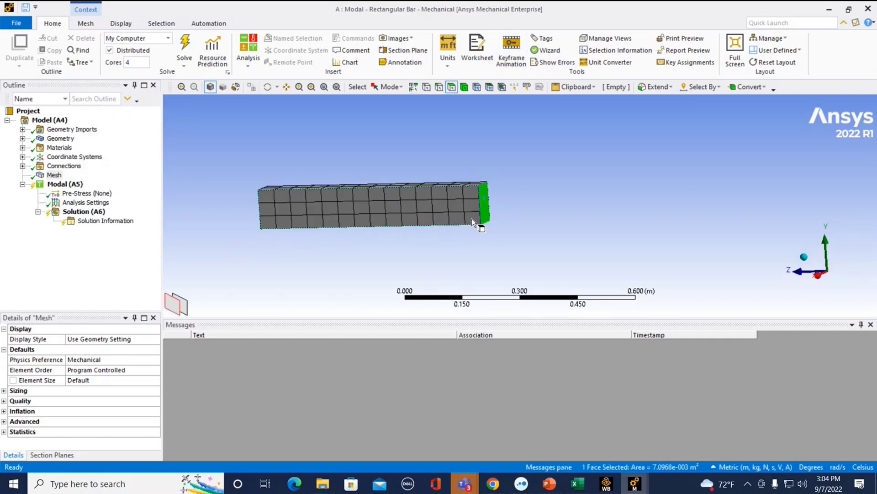
pyautogui.click(72, 185)
pyautogui.rightClick(72, 185)
pyautogui.moveTo(98, 192)
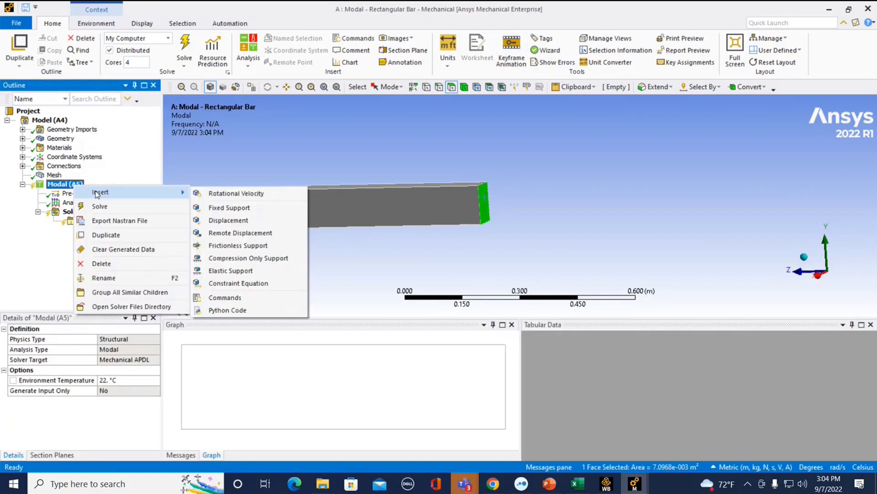
pyautogui.click(209, 207)
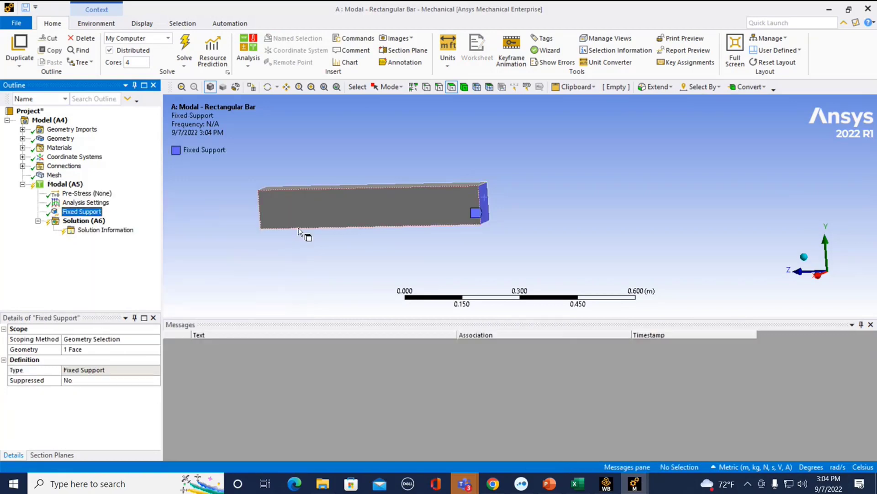
# - Set Future Analysis to MSUP Analyses in the modal Analysis Settings
pyautogui.moveTo(304, 235); pyautogui.dragTo(480, 244, button='middle')
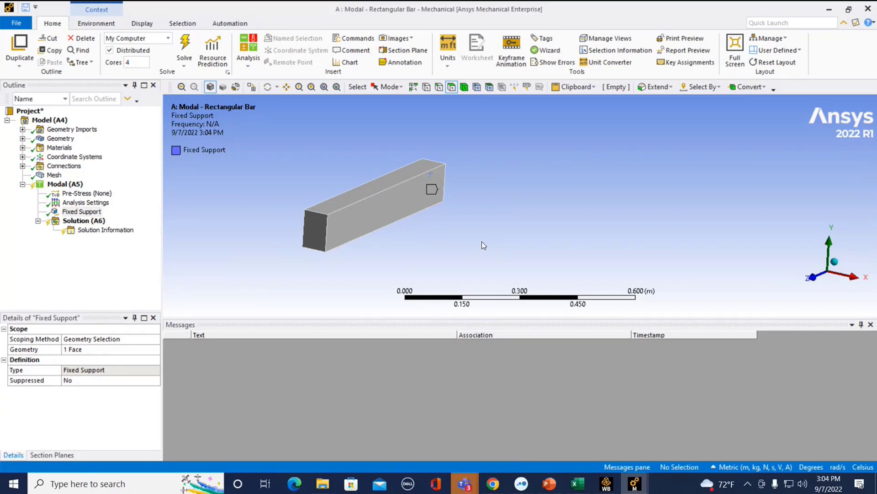
pyautogui.click(91, 204)
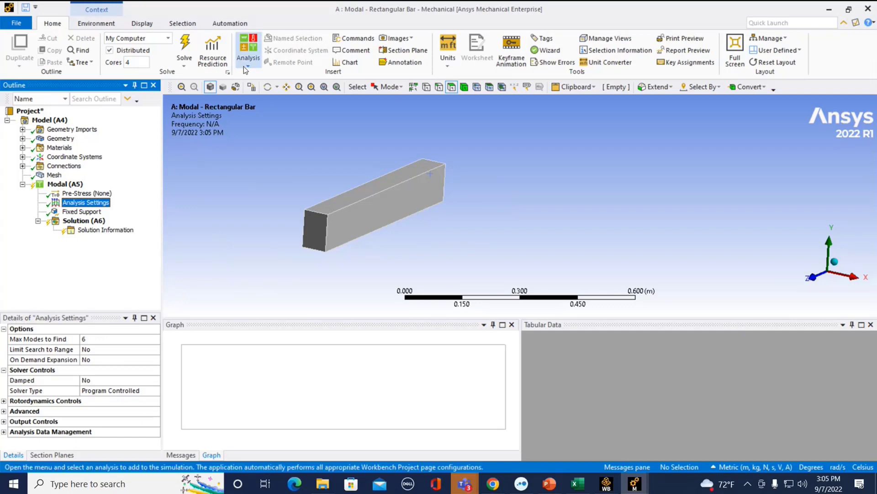
pyautogui.click(4, 431)
pyautogui.scroll(-3, 68, 419)
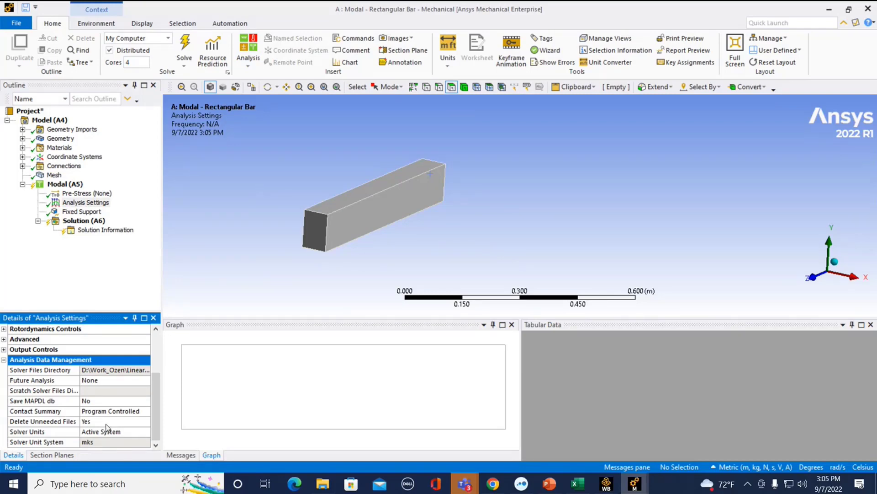
pyautogui.click(109, 381)
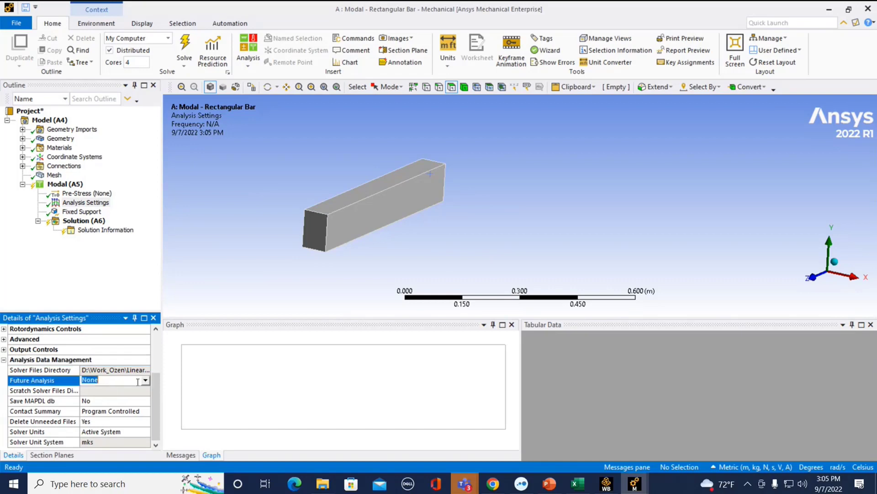
pyautogui.click(145, 382)
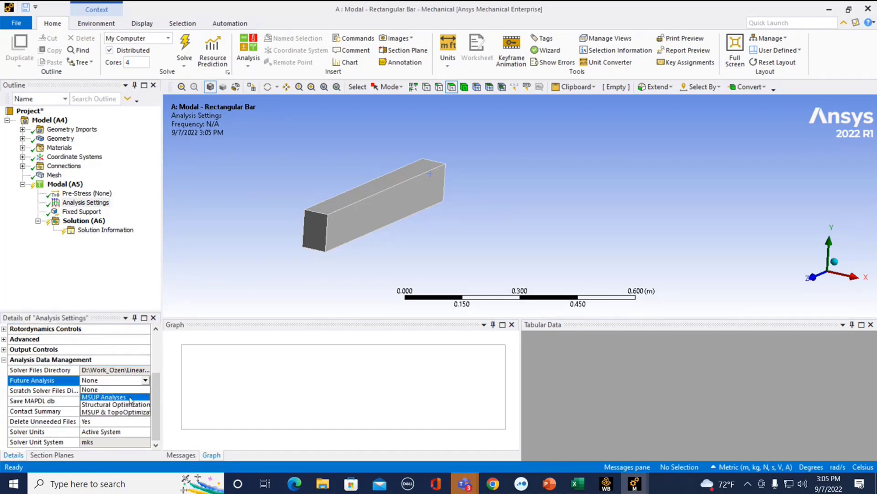
pyautogui.click(130, 397)
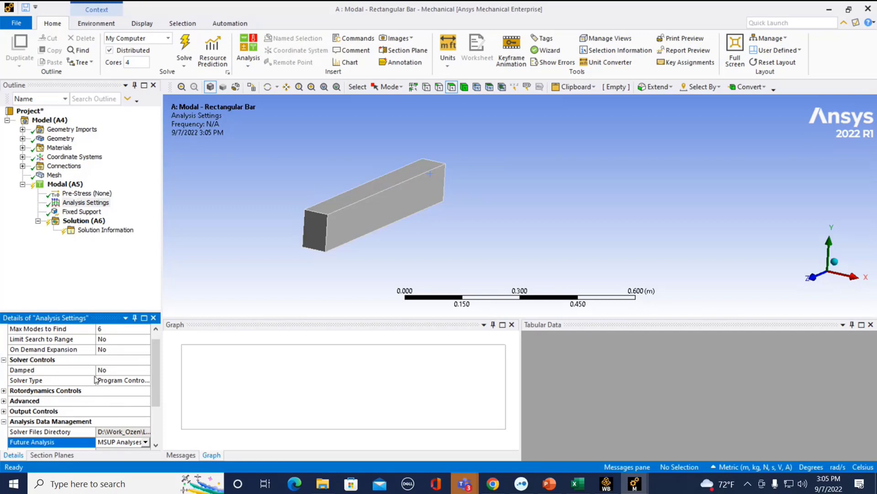
# - Expand the Output Controls of the analysis settings and solve the modal analysis
pyautogui.scroll(-1, 88, 393)
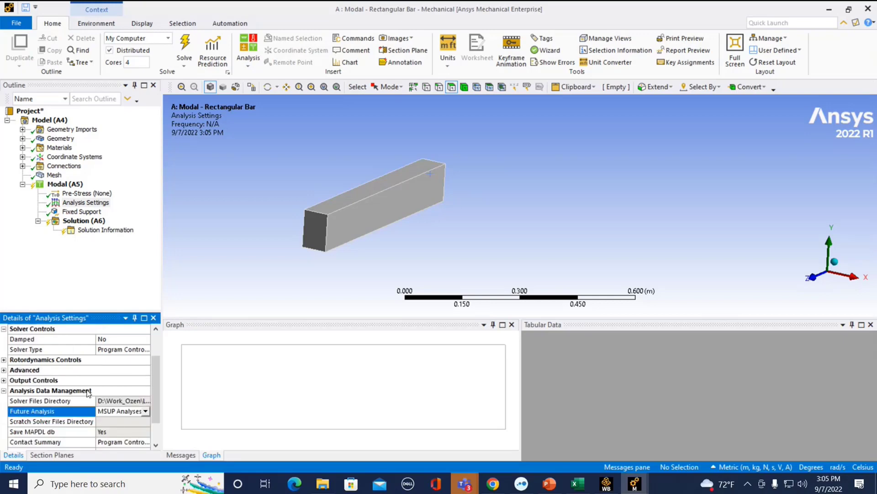
pyautogui.click(4, 380)
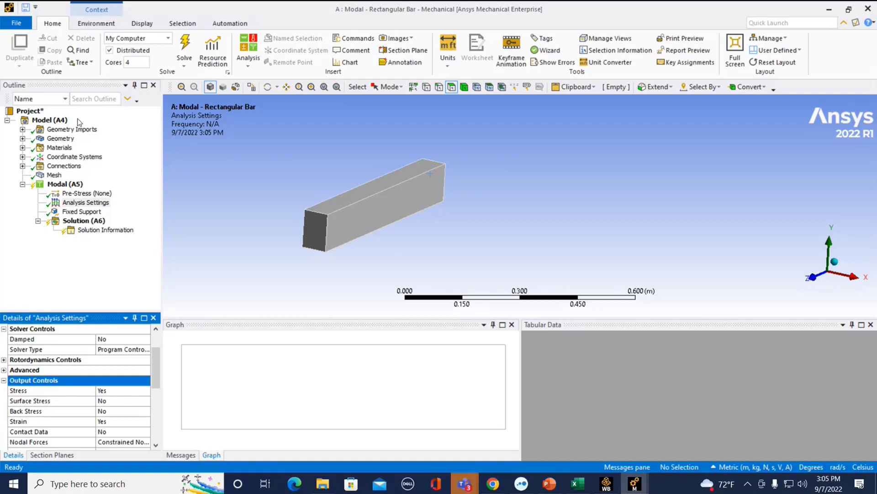
pyautogui.rightClick(68, 184)
pyautogui.press('Escape')
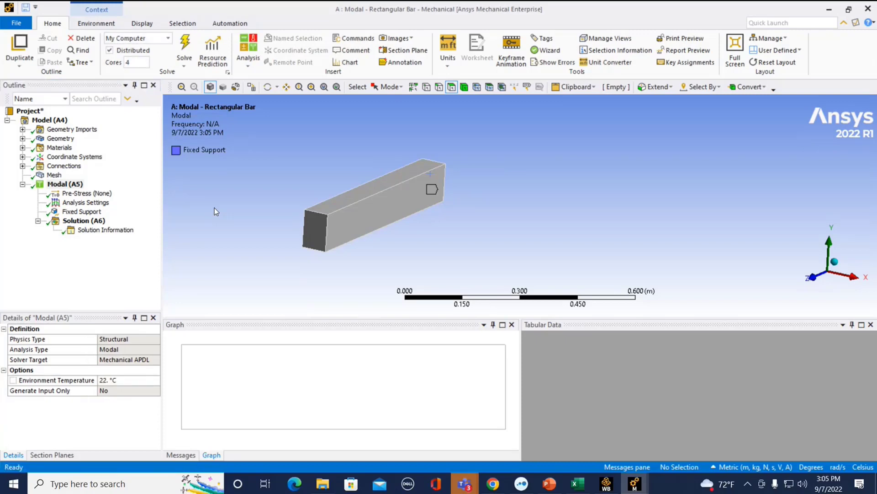
# - Create mode shape results for all six modes from the solution's frequency table and evaluate them
pyautogui.click(85, 222)
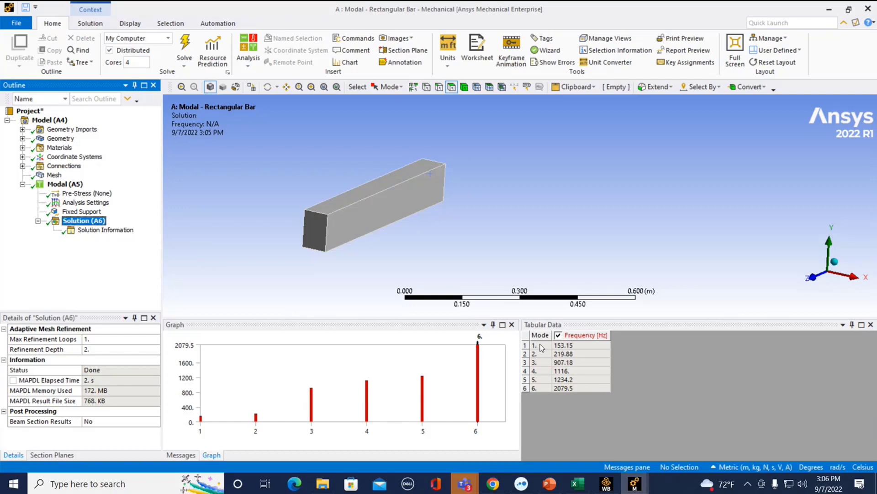
pyautogui.click(524, 339)
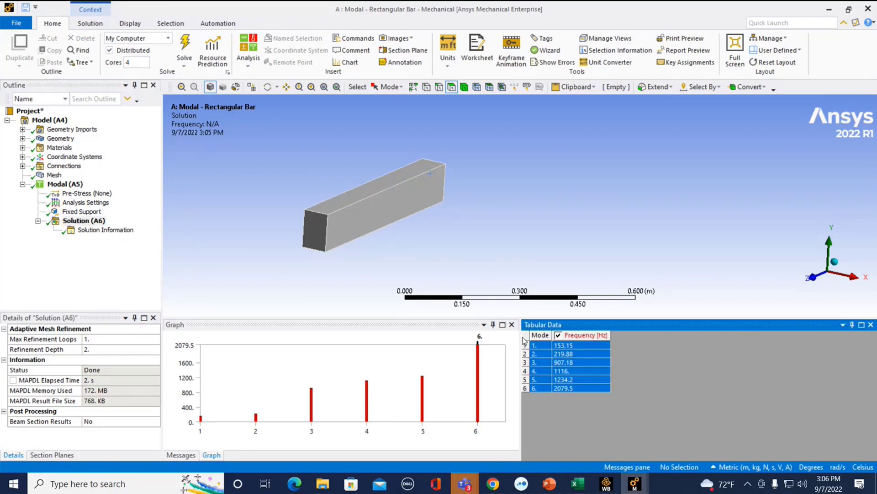
pyautogui.rightClick(541, 346)
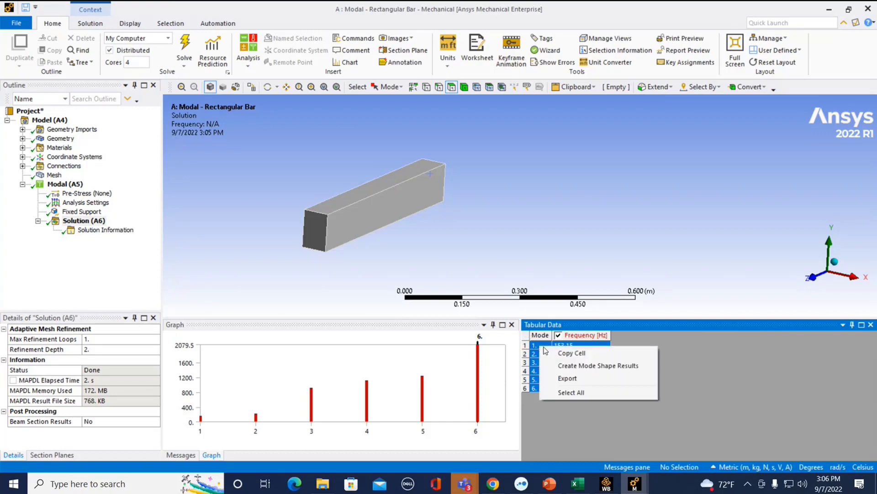
pyautogui.click(580, 365)
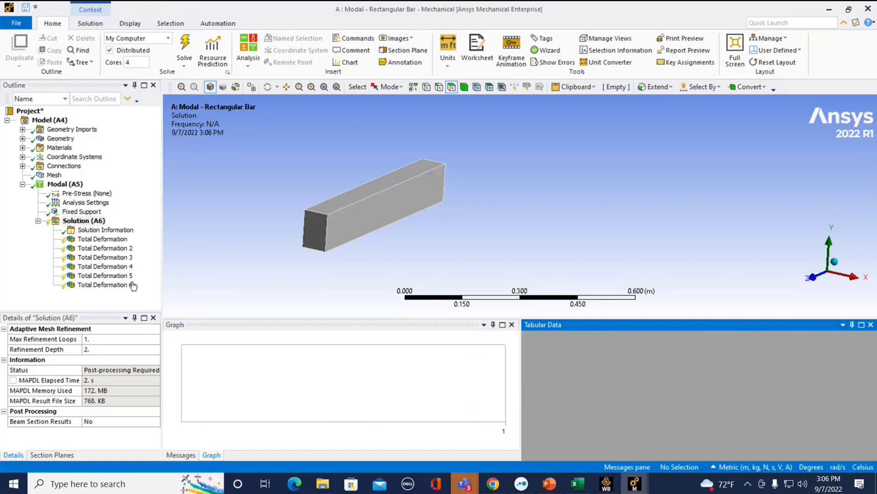
pyautogui.rightClick(97, 241)
pyautogui.press('Escape')
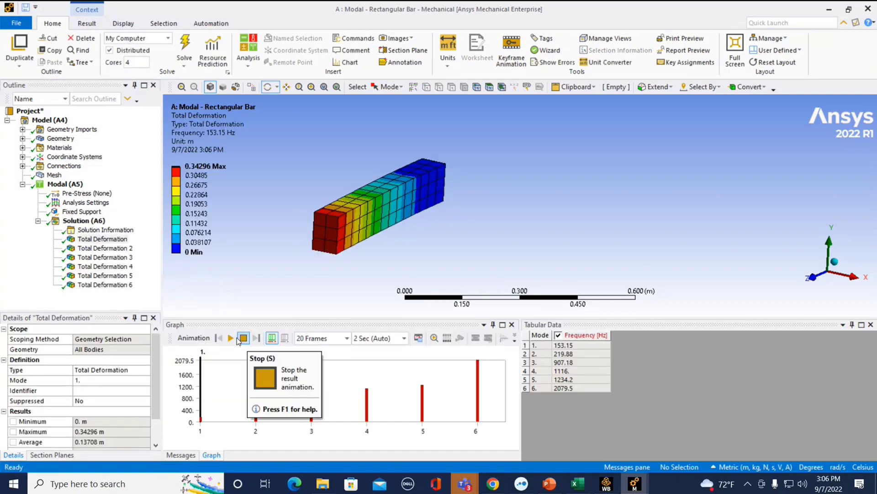
# - Animate the total deformation of modes 1 and 3 to view their mode shapes, and stop the playback
pyautogui.click(231, 338)
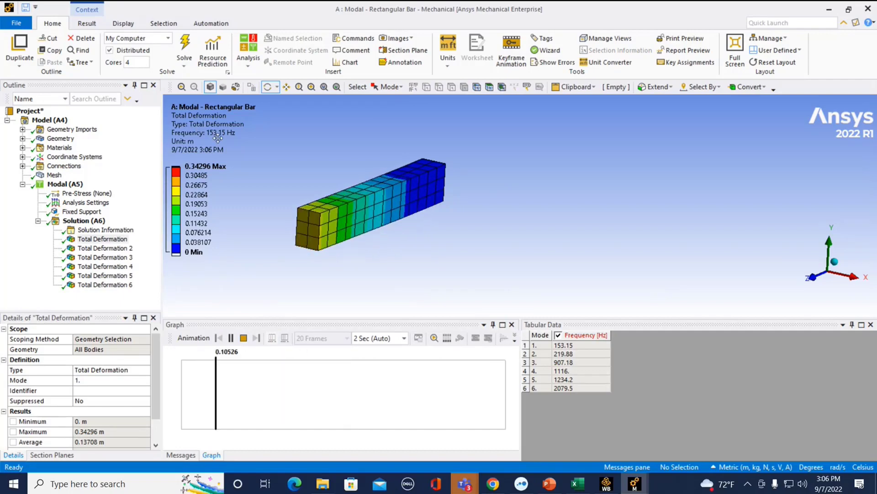
pyautogui.click(105, 257)
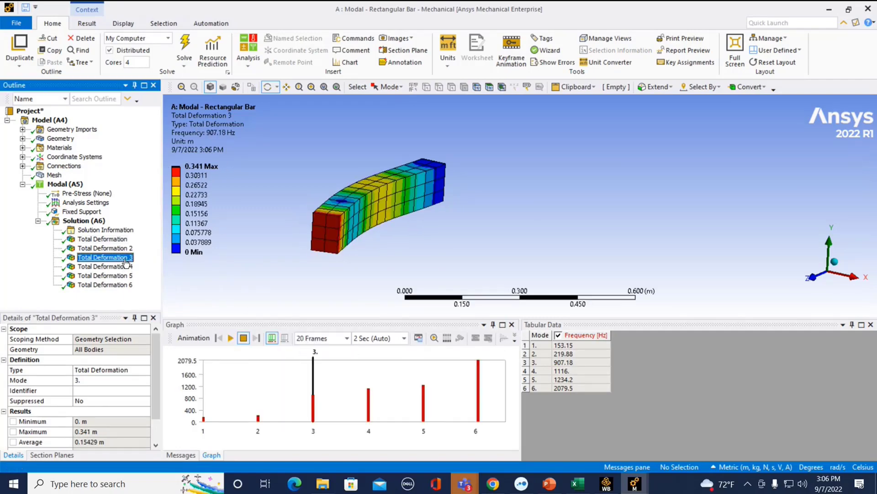
pyautogui.click(231, 338)
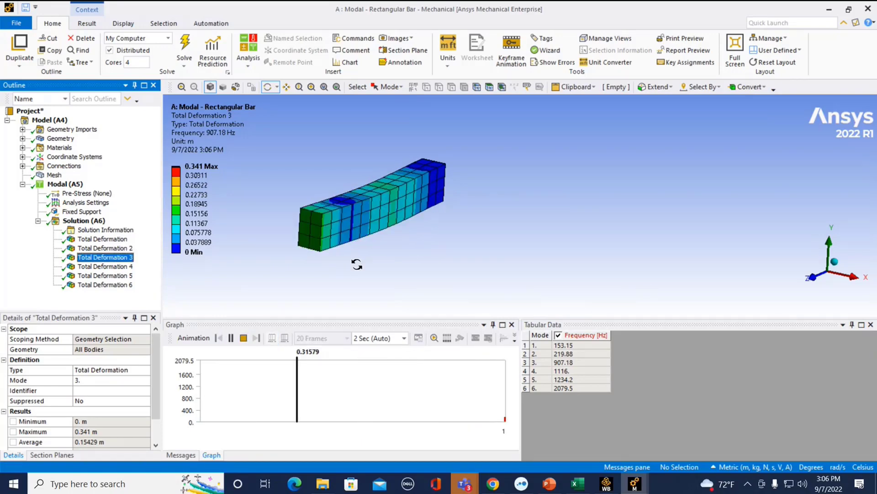
pyautogui.click(243, 338)
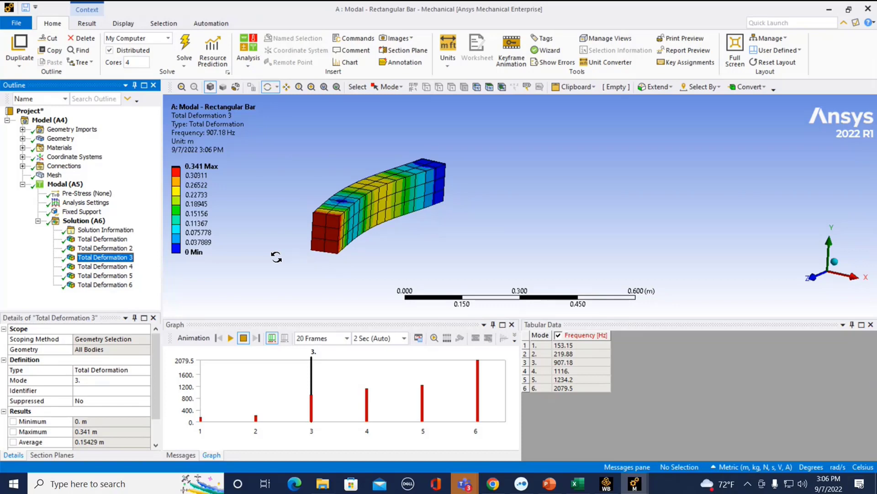
# - Insert an Equivalent (von-Mises) stress result under the solution and set its mode to 3
pyautogui.click(76, 223)
pyautogui.rightClick(76, 222)
pyautogui.moveTo(119, 227)
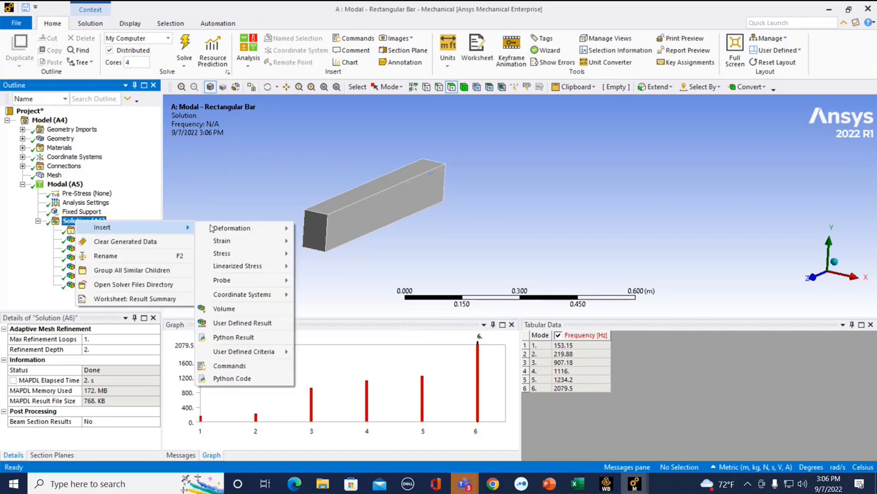
pyautogui.moveTo(259, 226)
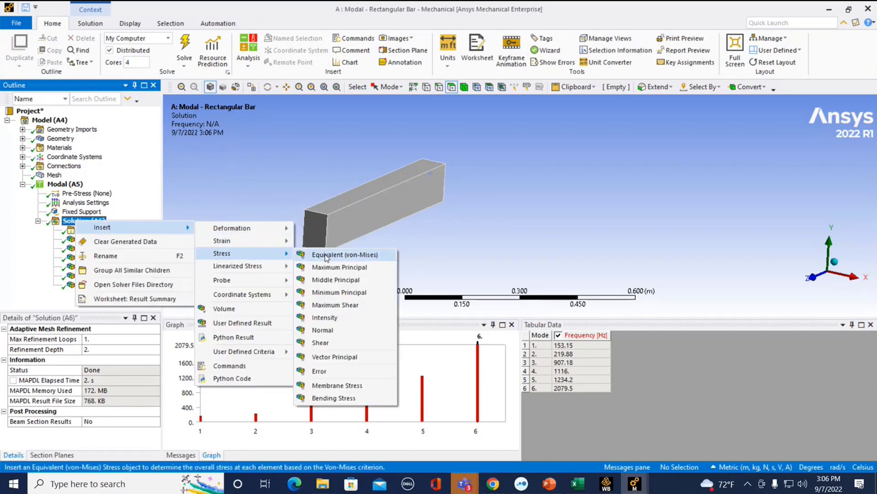
pyautogui.click(325, 255)
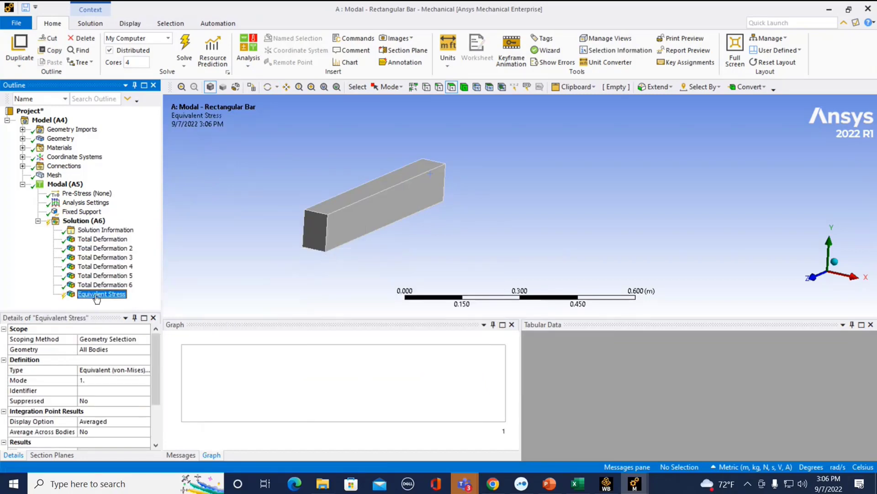
pyautogui.click(95, 380)
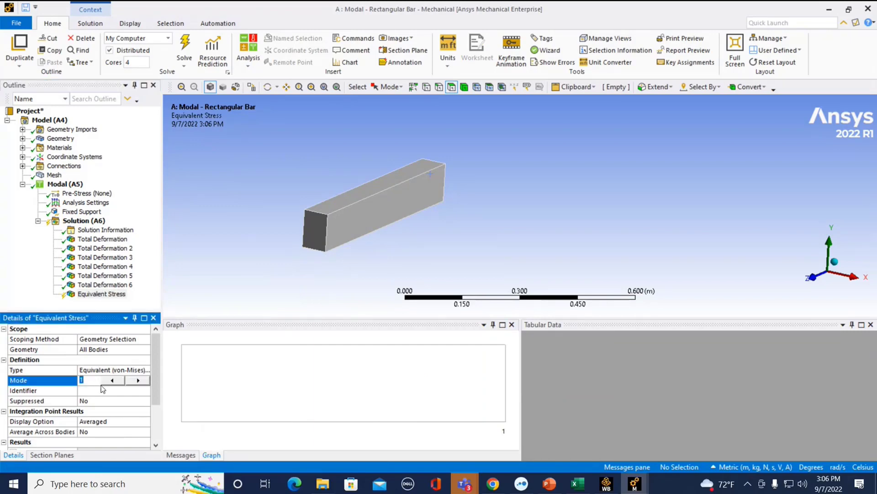
pyautogui.write('3')
pyautogui.click(137, 292)
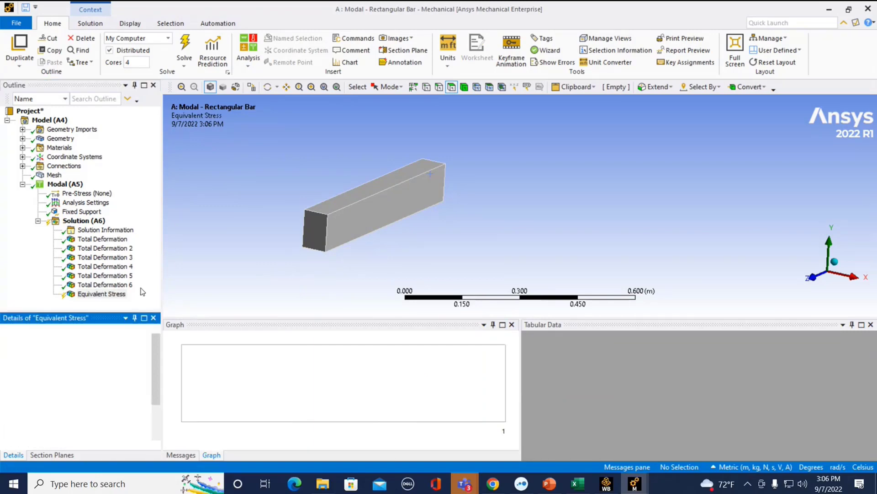
# - Evaluate the equivalent stress result and inspect its contours along the rectangular bar
pyautogui.rightClick(113, 295)
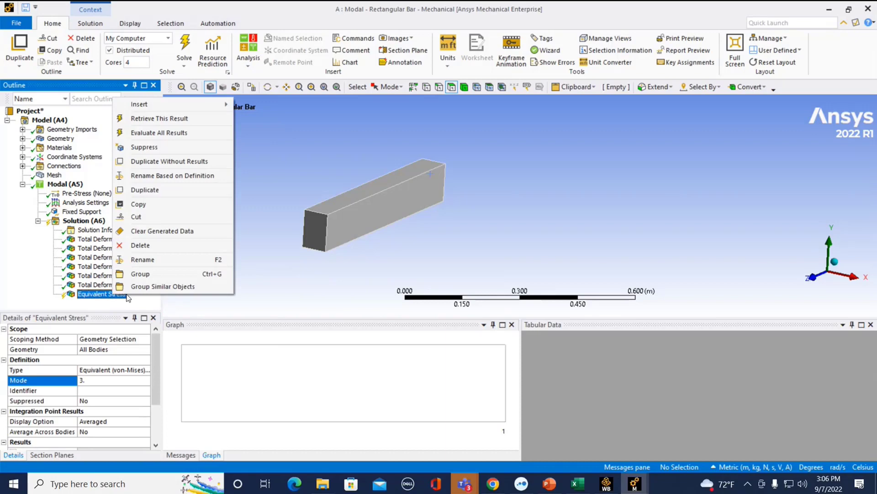
pyautogui.click(156, 133)
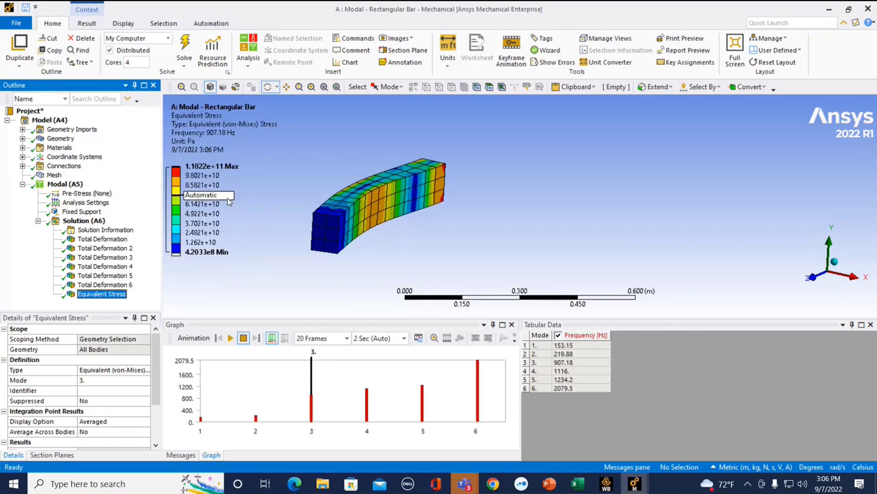
pyautogui.moveTo(389, 240); pyautogui.dragTo(262, 244)
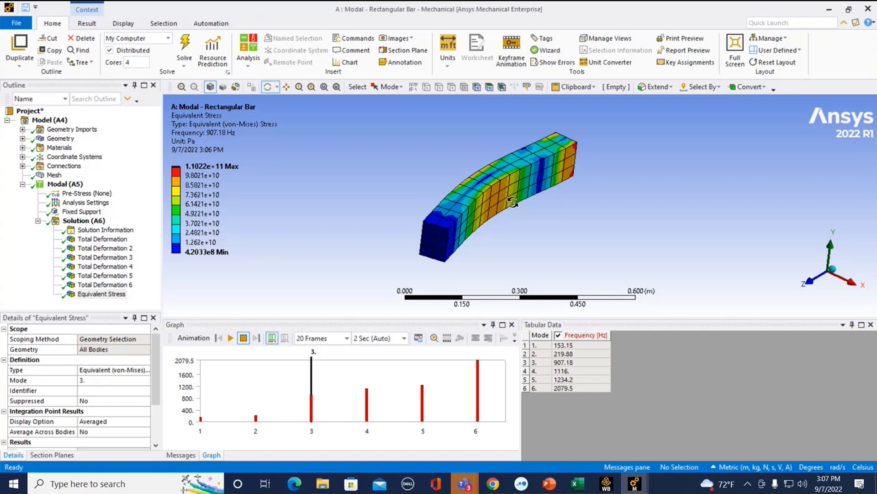
pyautogui.moveTo(499, 200); pyautogui.dragTo(475, 192)
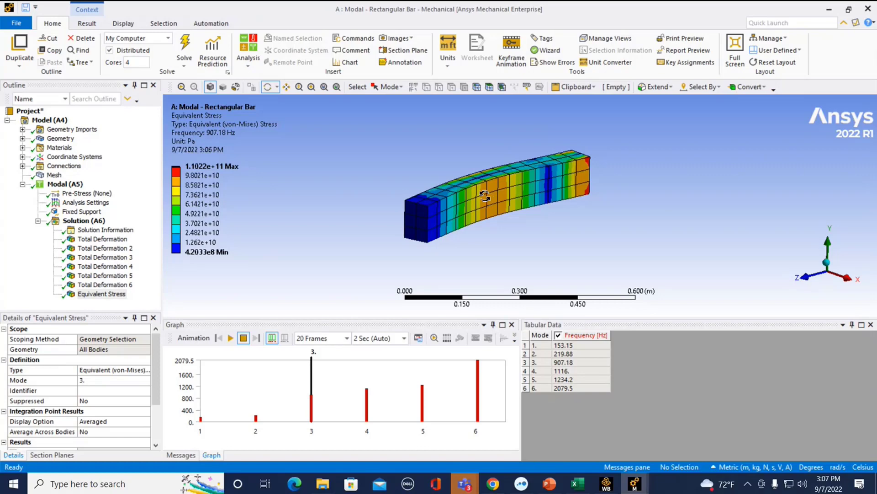
pyautogui.moveTo(516, 202); pyautogui.dragTo(433, 232)
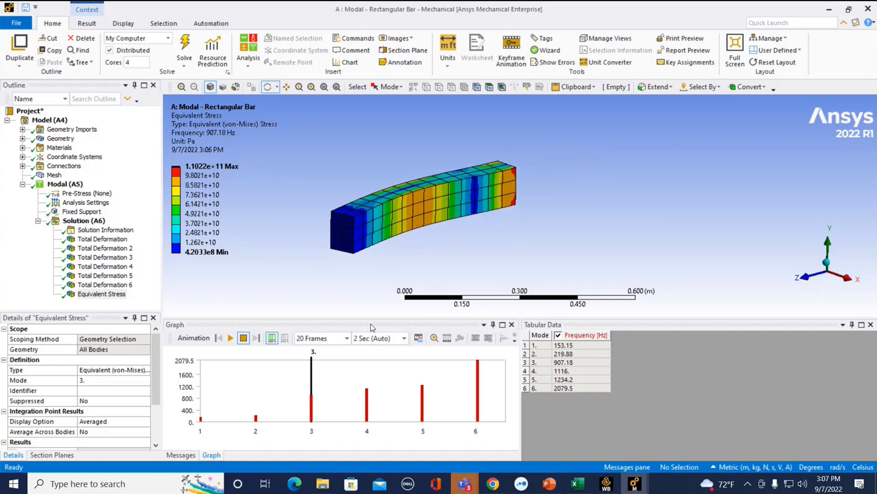
# - Set the solution information output to Participation Factor Summary and review its tables through the ratio of effective mass to total mass
pyautogui.moveTo(485, 256); pyautogui.dragTo(471, 256)
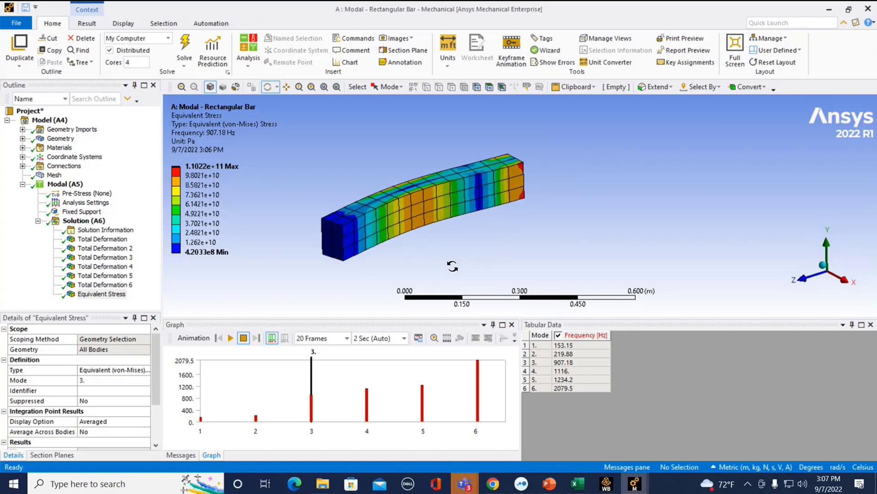
pyautogui.click(120, 230)
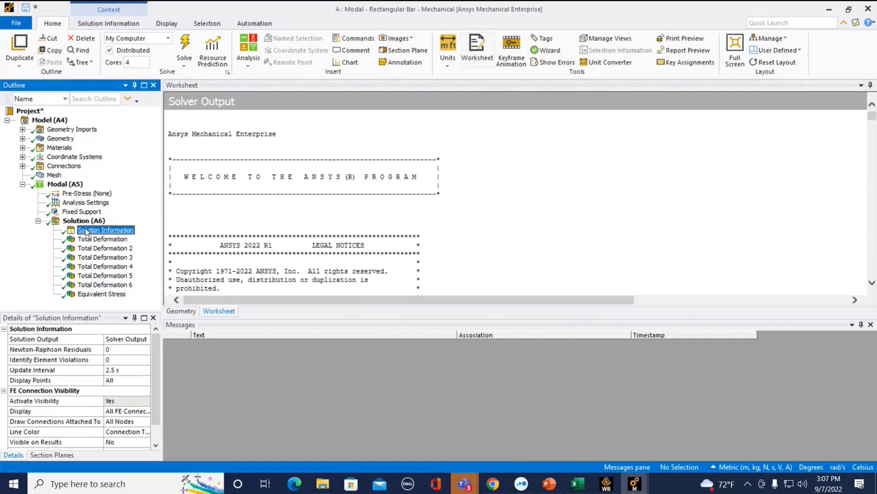
pyautogui.moveTo(164, 345); pyautogui.dragTo(204, 345)
pyautogui.click(152, 340)
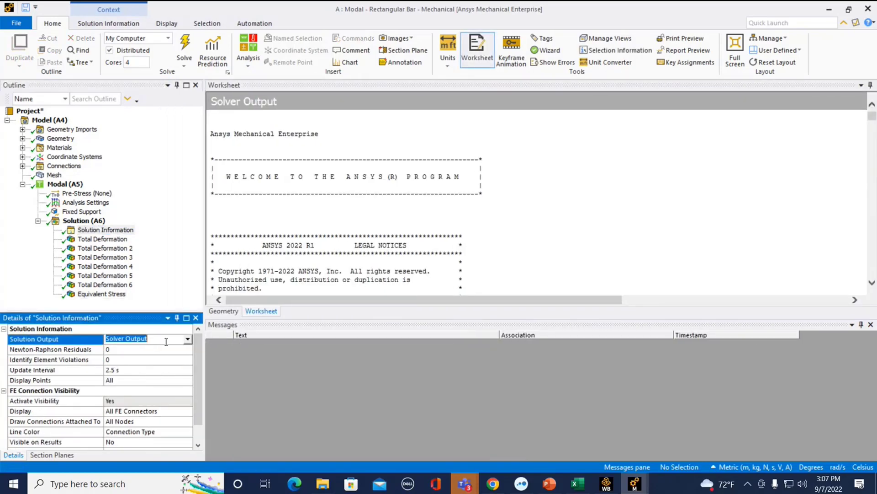
pyautogui.click(187, 339)
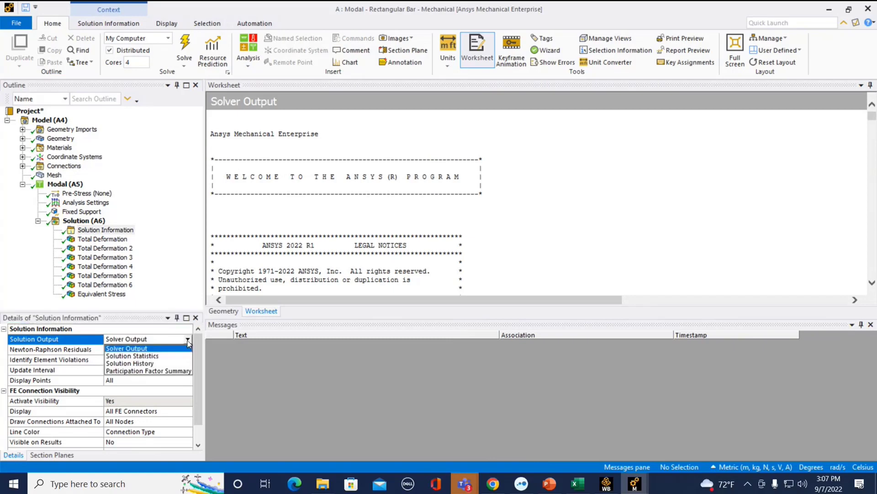
pyautogui.click(173, 371)
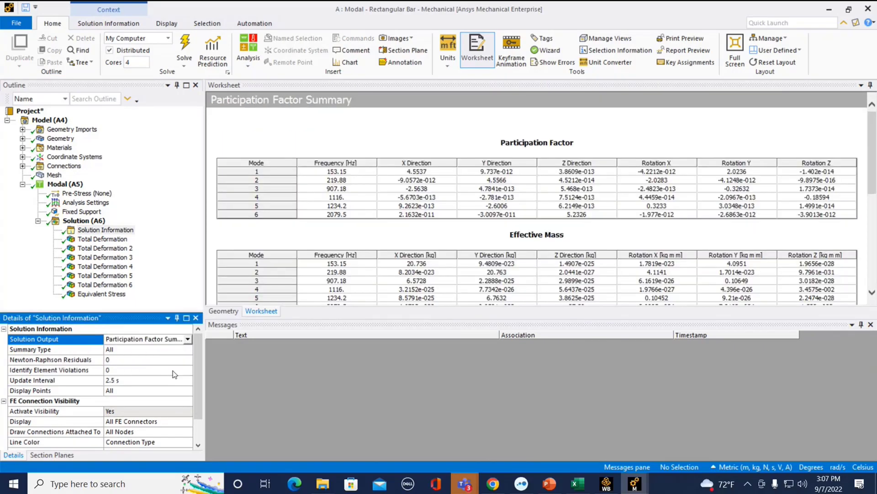
pyautogui.scroll(-10, 453, 233)
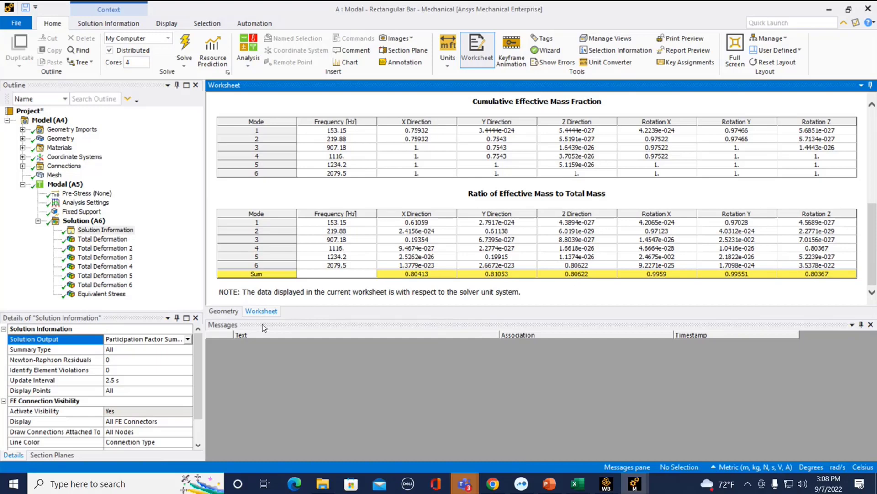
# - Return to the geometry view and look over the undeformed rectangular bar
pyautogui.click(223, 311)
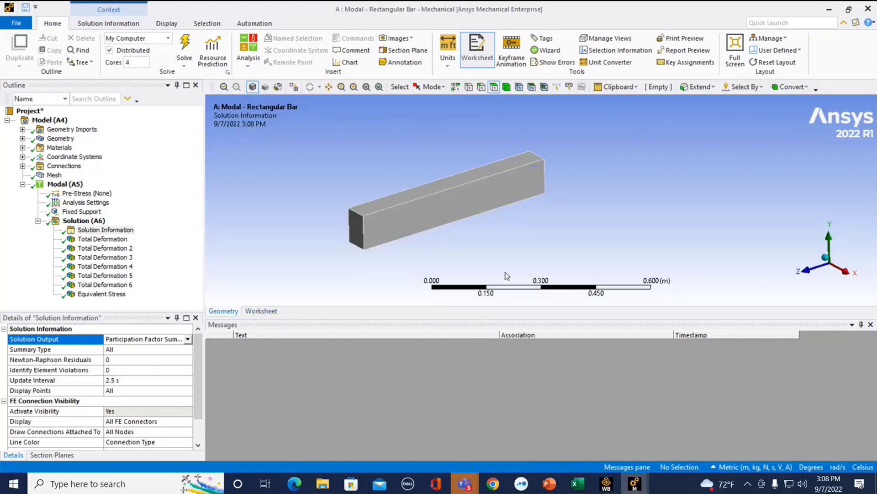
pyautogui.moveTo(513, 247); pyautogui.dragTo(498, 257, button='middle')
pyautogui.scroll(-2, 532, 248)
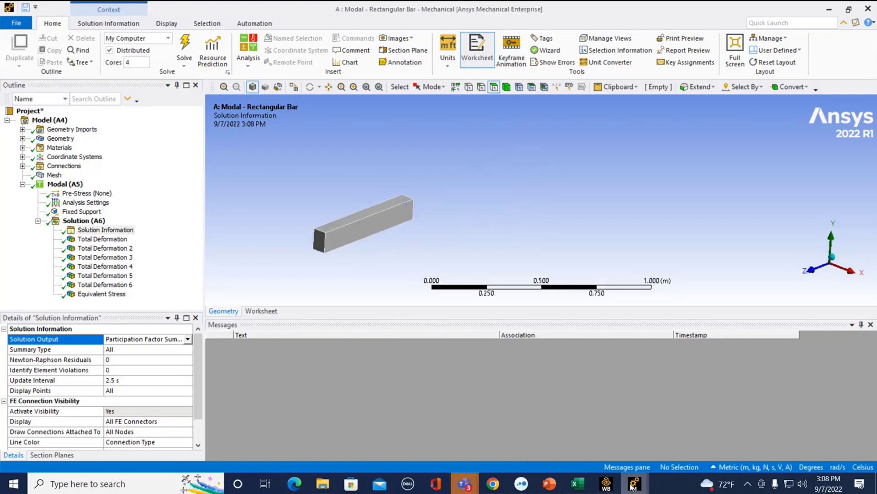
# - Switch to the Plate and Bar model and inspect its mode 3 deformation and the fixed support on the plate
pyautogui.moveTo(635, 483)
pyautogui.click(589, 439)
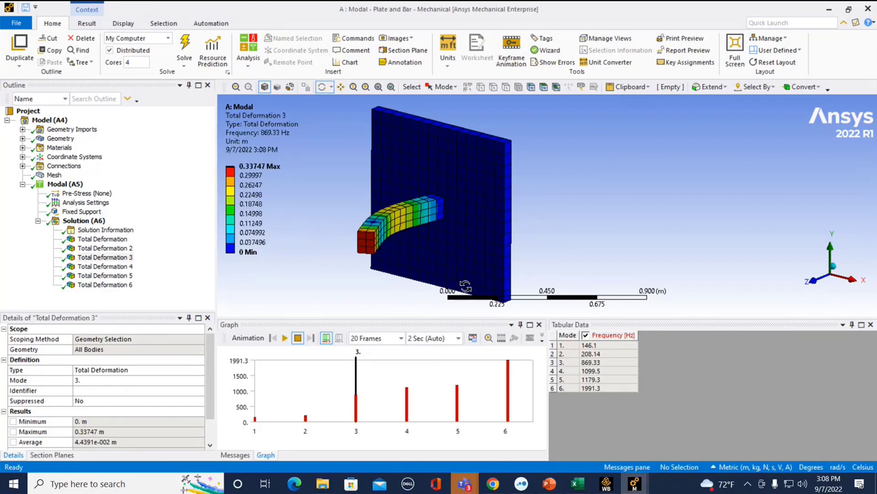
pyautogui.moveTo(465, 286); pyautogui.dragTo(439, 288, button='middle')
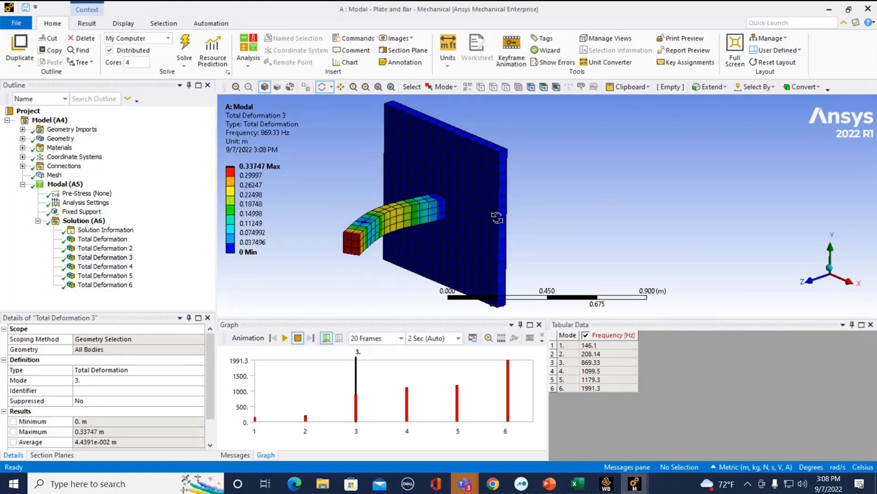
pyautogui.moveTo(489, 279); pyautogui.dragTo(394, 271, button='middle')
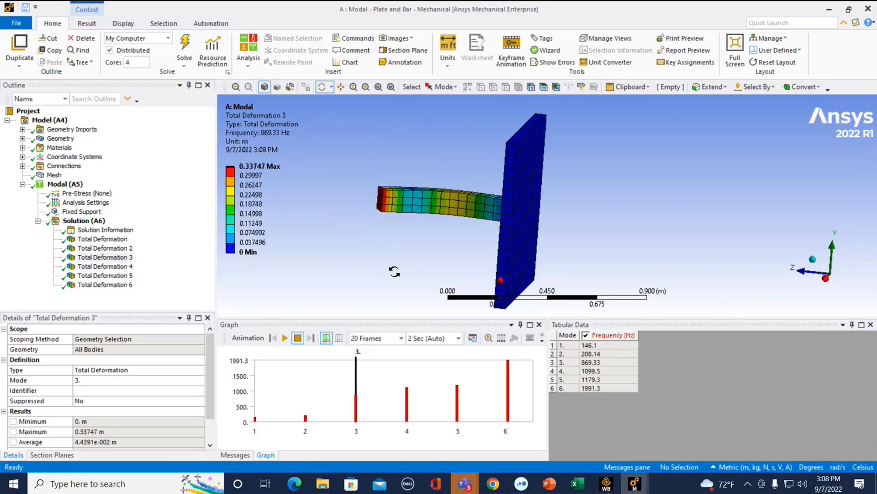
pyautogui.click(81, 211)
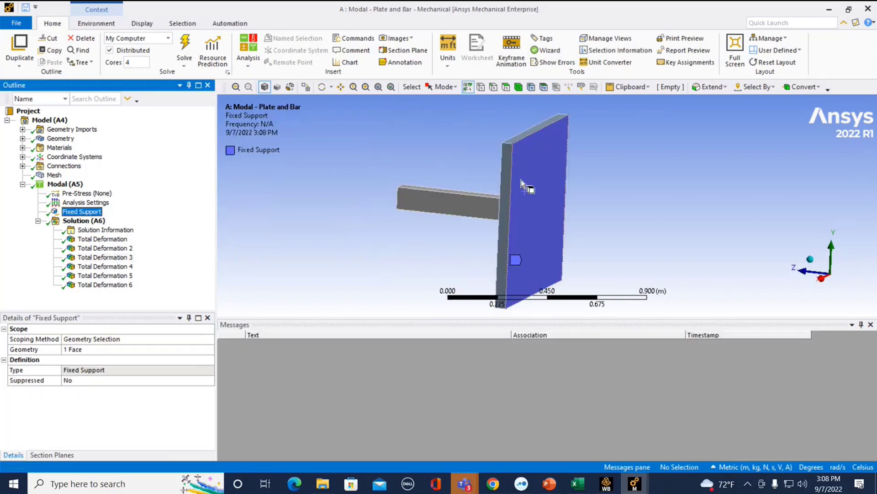
pyautogui.moveTo(435, 255); pyautogui.dragTo(457, 247, button='middle')
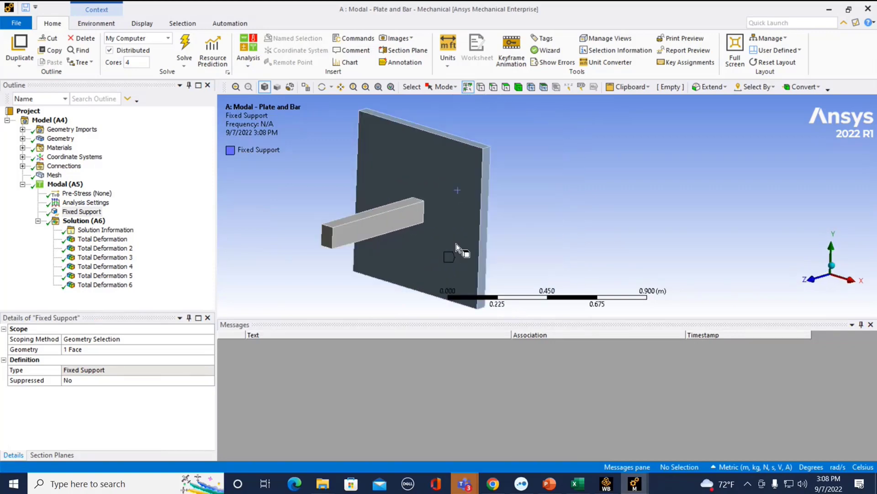
# - Display the plate and bar's total deformation for modes 1 and 3, animate mode 3 and stop the playback
pyautogui.click(103, 238)
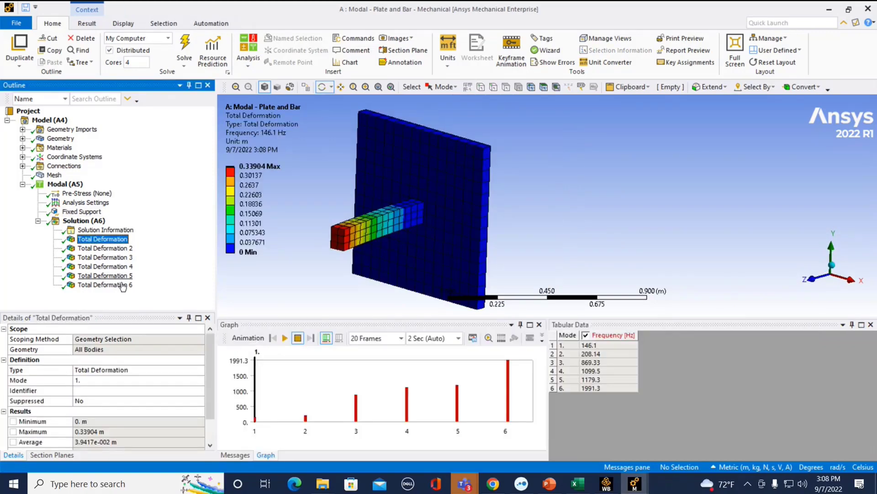
pyautogui.click(105, 257)
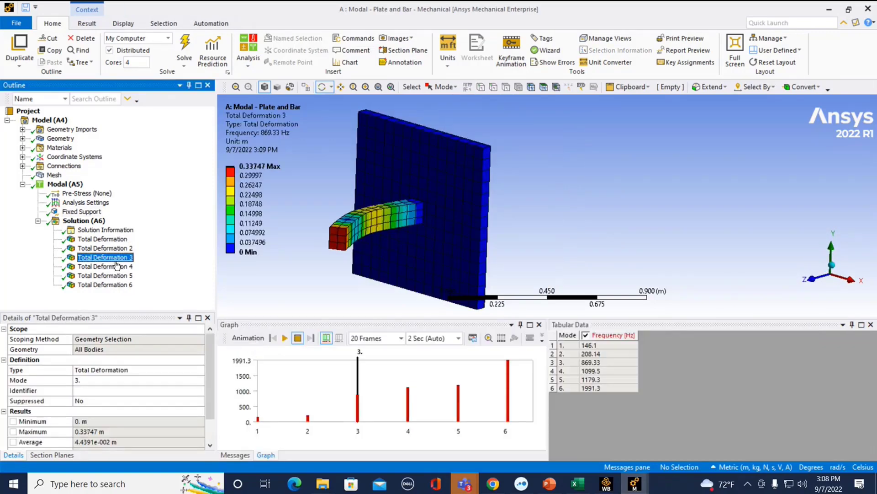
pyautogui.click(285, 338)
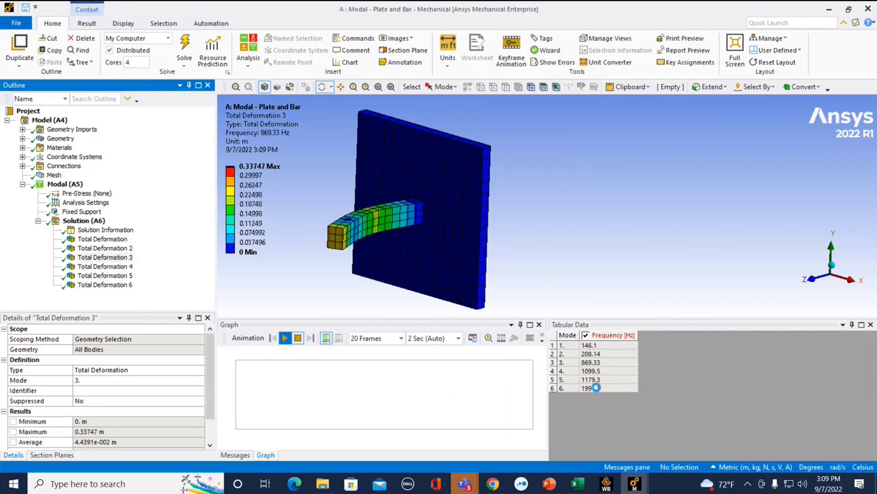
pyautogui.click(284, 338)
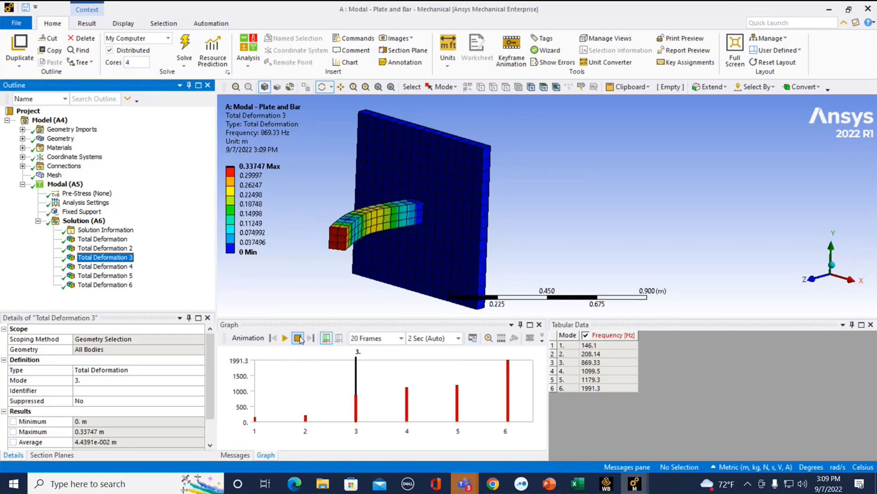
# - Review the plate and bar's participation factor summary through the ratio of effective mass to total mass
pyautogui.click(94, 230)
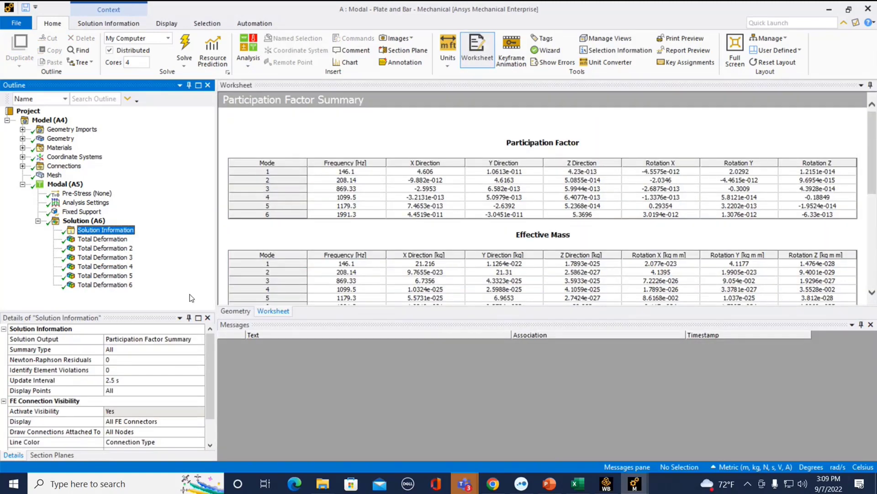
pyautogui.scroll(-5, 525, 224)
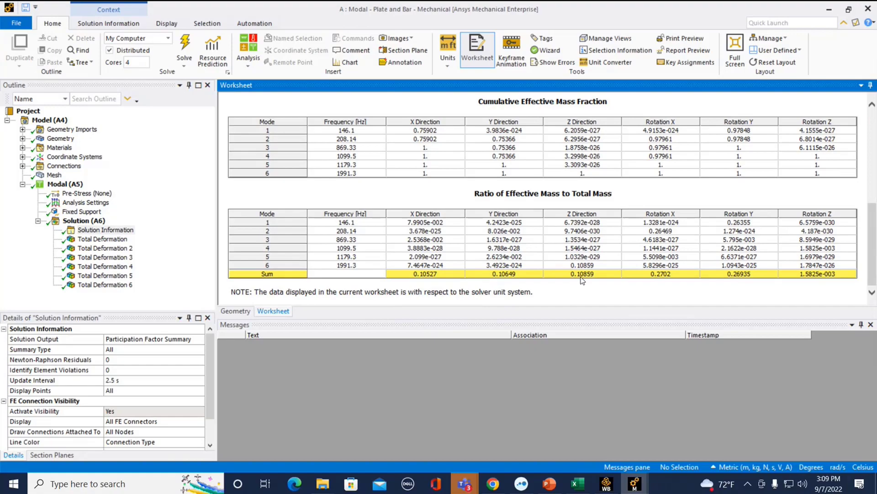
# - Switch to the PowerPoint presentation LinearDynamics-9-7-22.pptx and start the slide show from the Modal Effective Mass slide
pyautogui.click(551, 484)
pyautogui.scroll(-2, 515, 346)
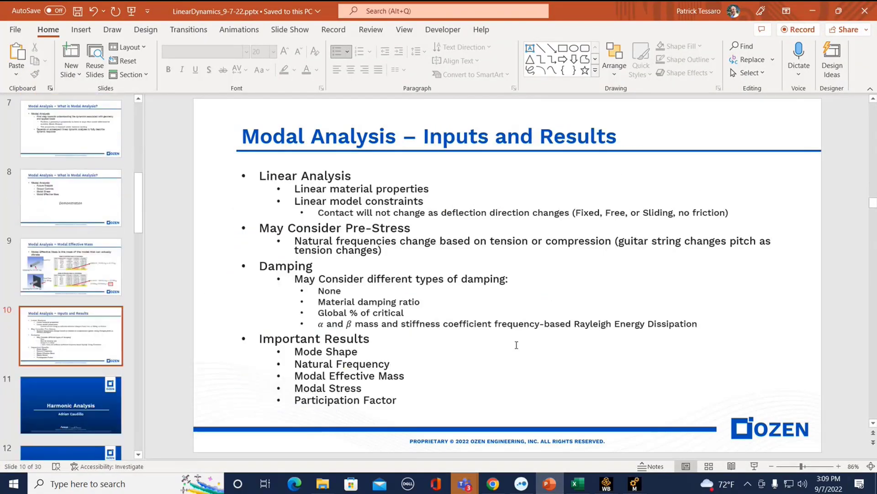
pyautogui.scroll(1, 327, 326)
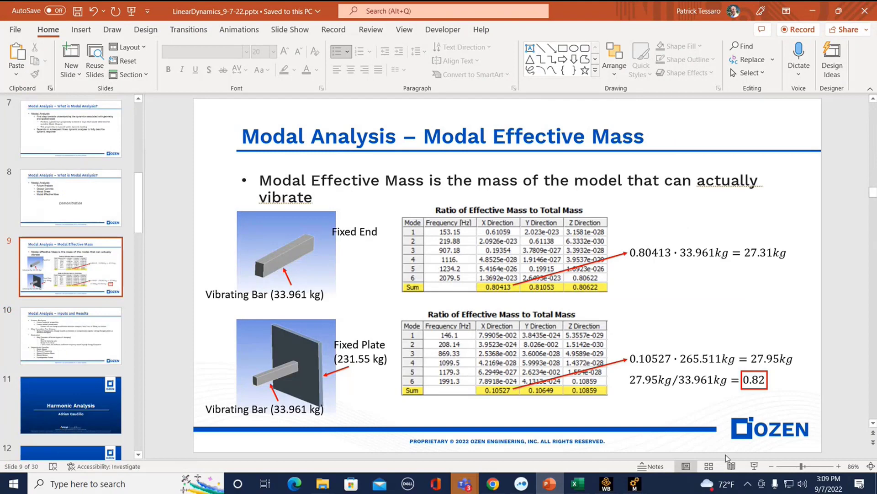
pyautogui.click(755, 467)
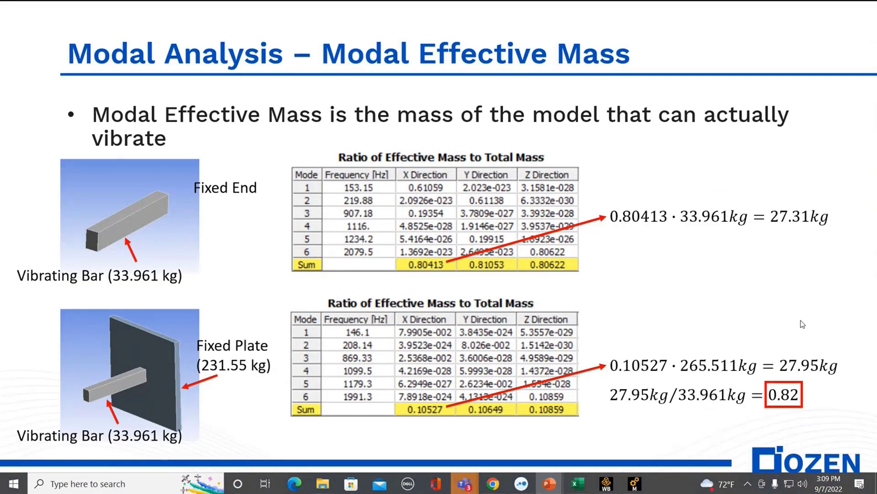